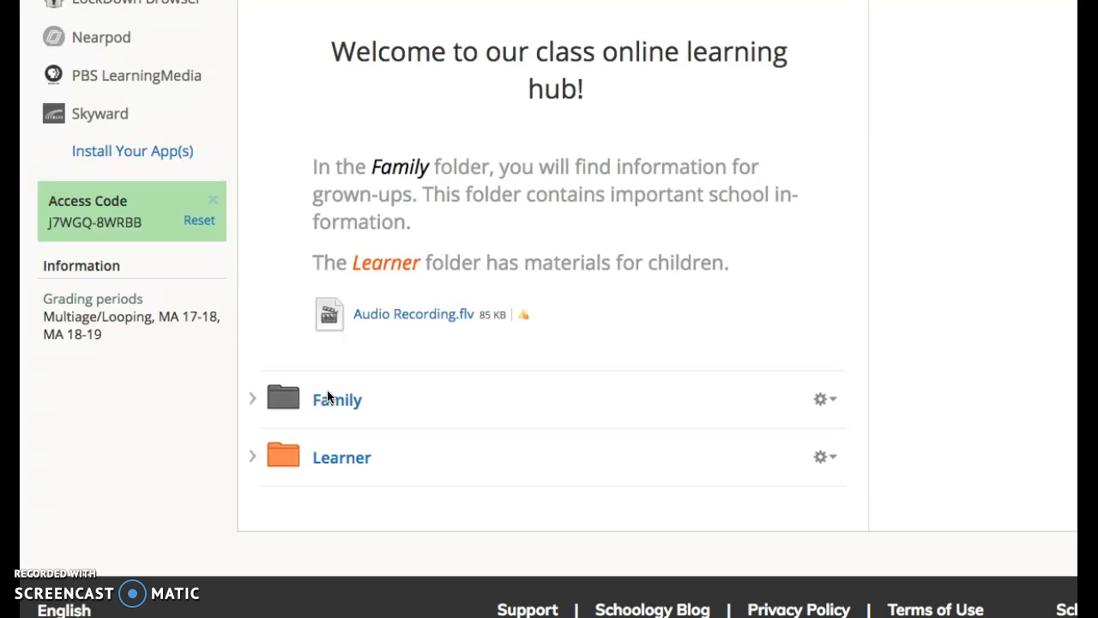
# - Open the Go folder inside the Learner folder and start a new assignment there
pyautogui.click(341, 458)
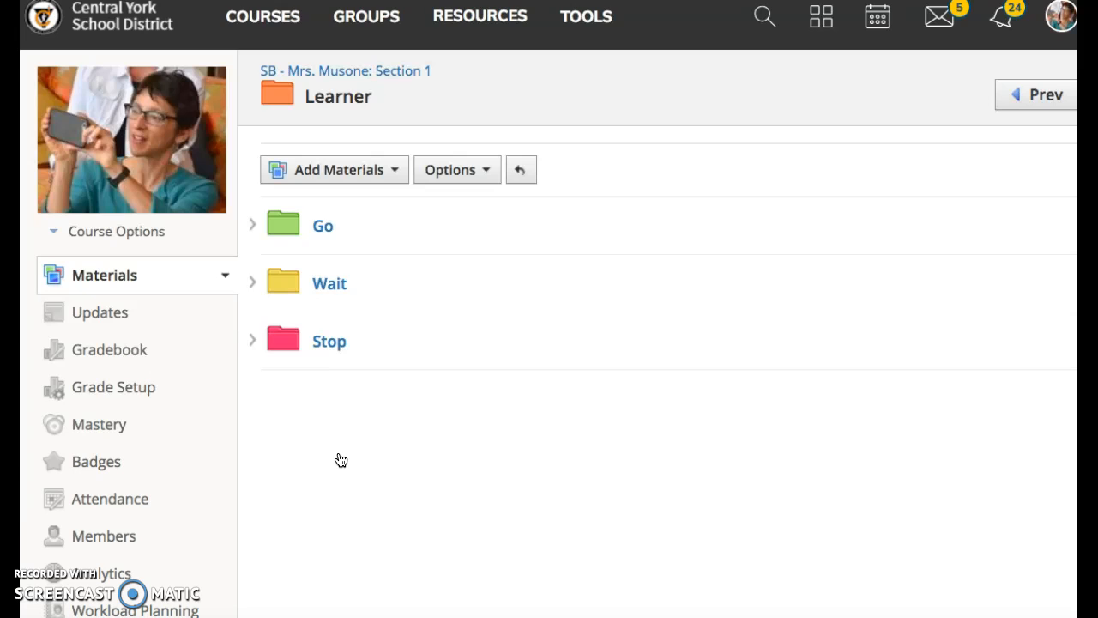
pyautogui.click(324, 229)
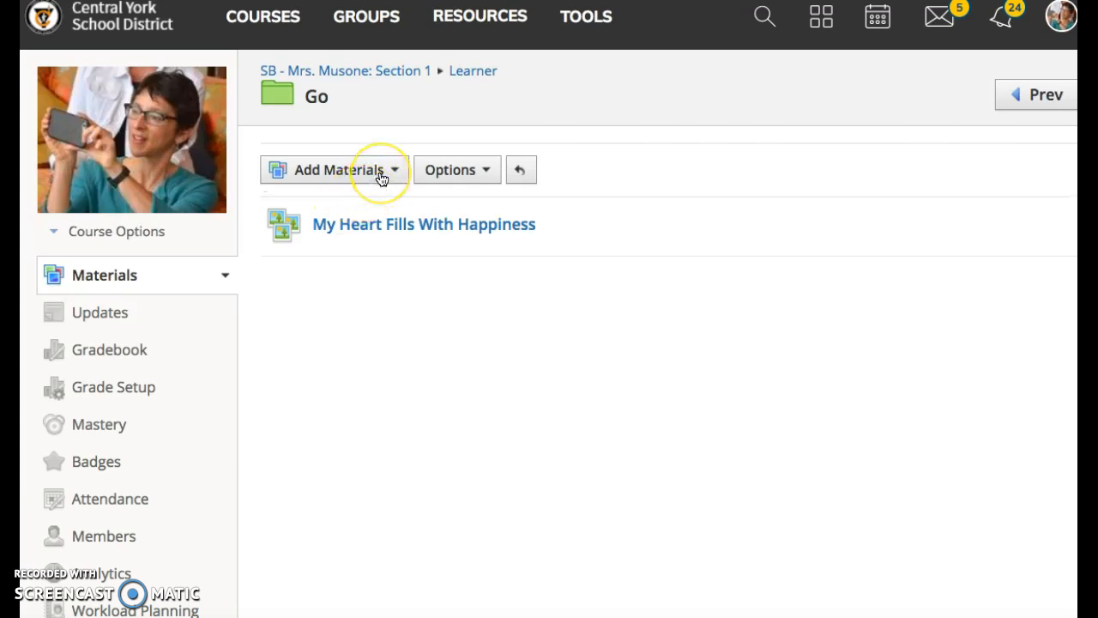
pyautogui.click(381, 171)
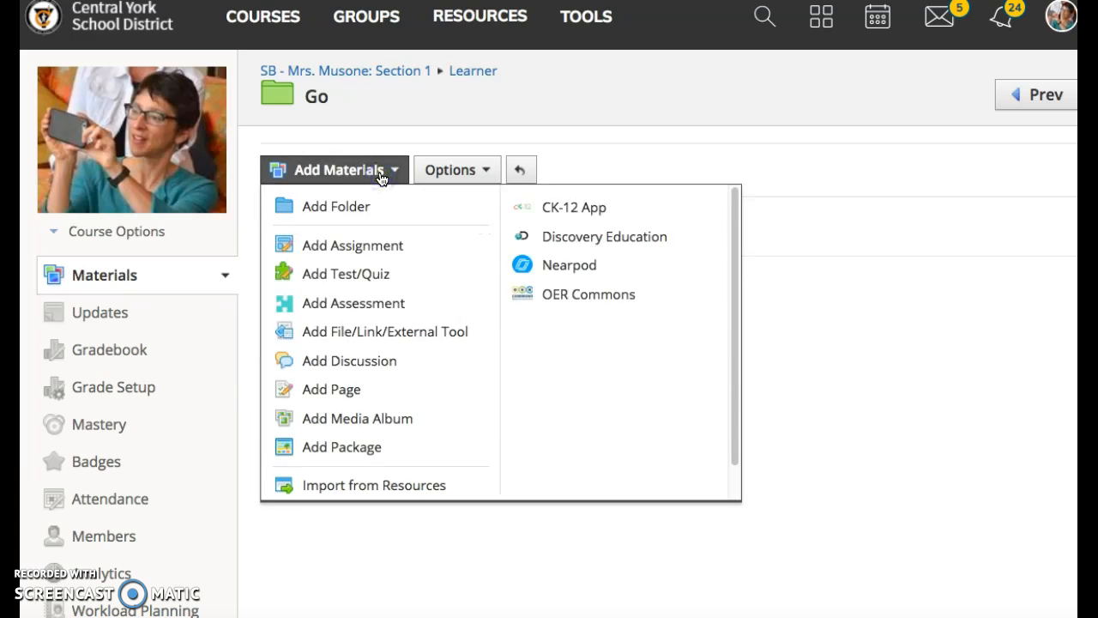
pyautogui.click(369, 245)
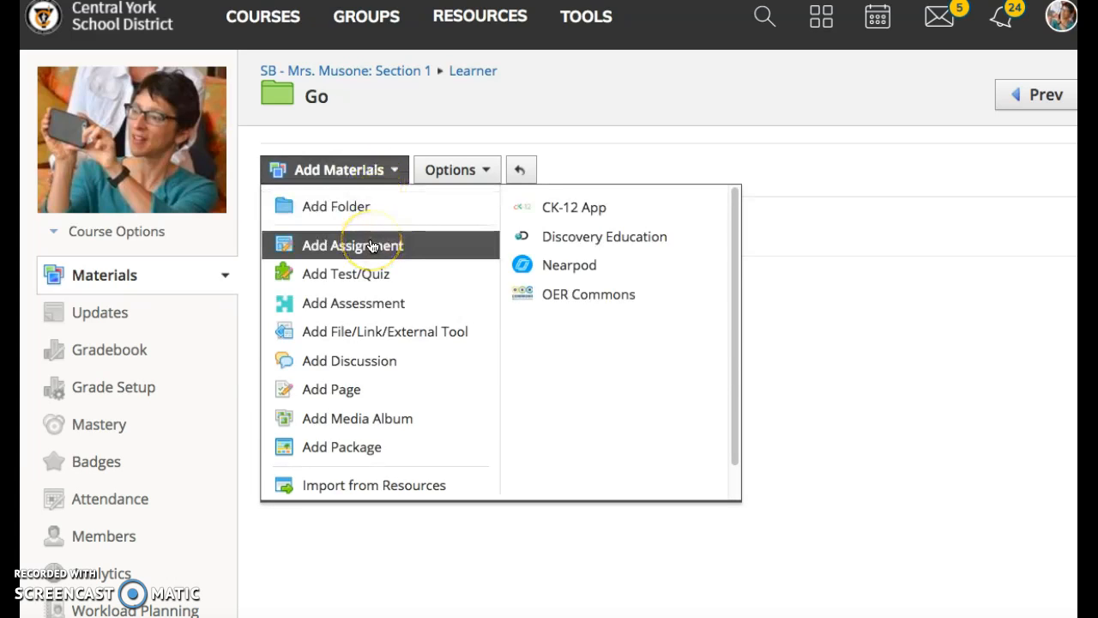
pyautogui.click(370, 246)
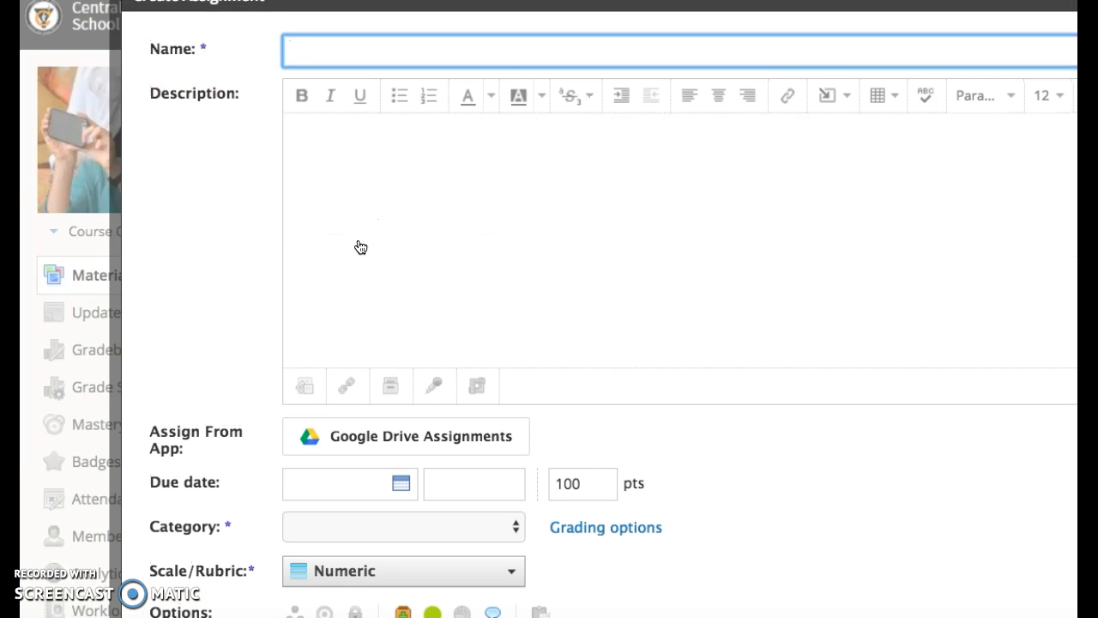
# - Name the assignment Specific and set its category to Opinion Writing
pyautogui.write('Specific')
pyautogui.scroll(-3, 448, 343)
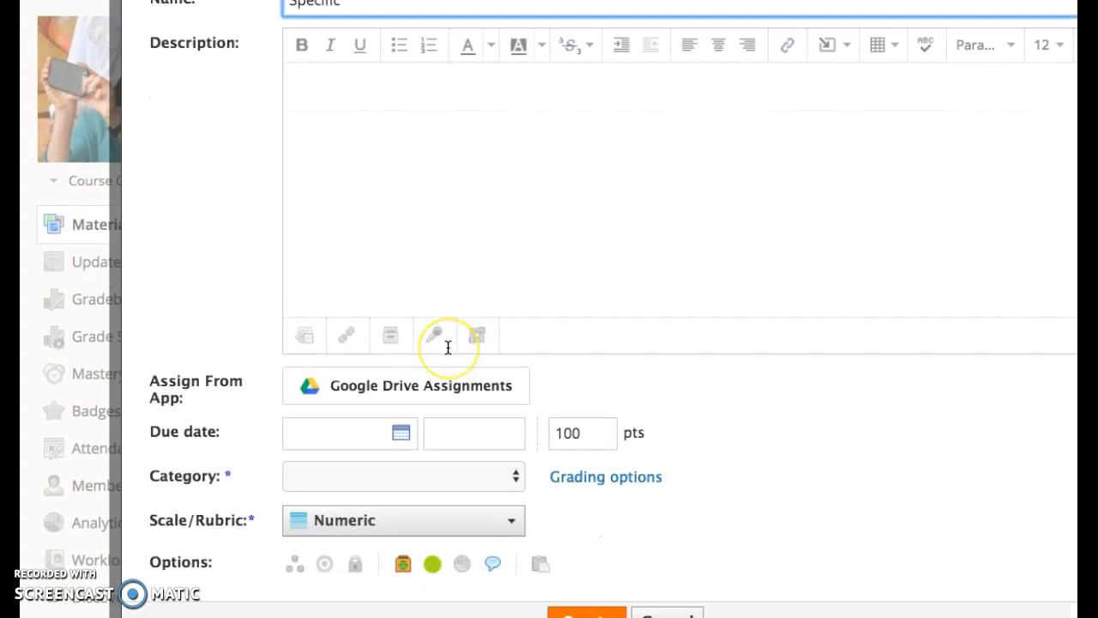
pyautogui.click(441, 416)
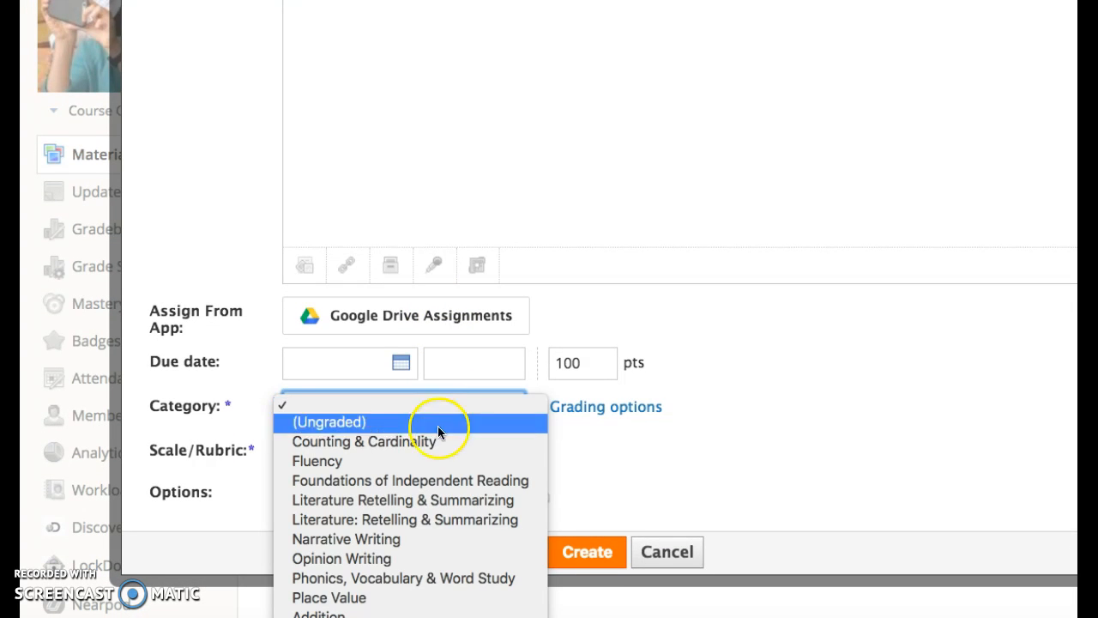
pyautogui.click(401, 559)
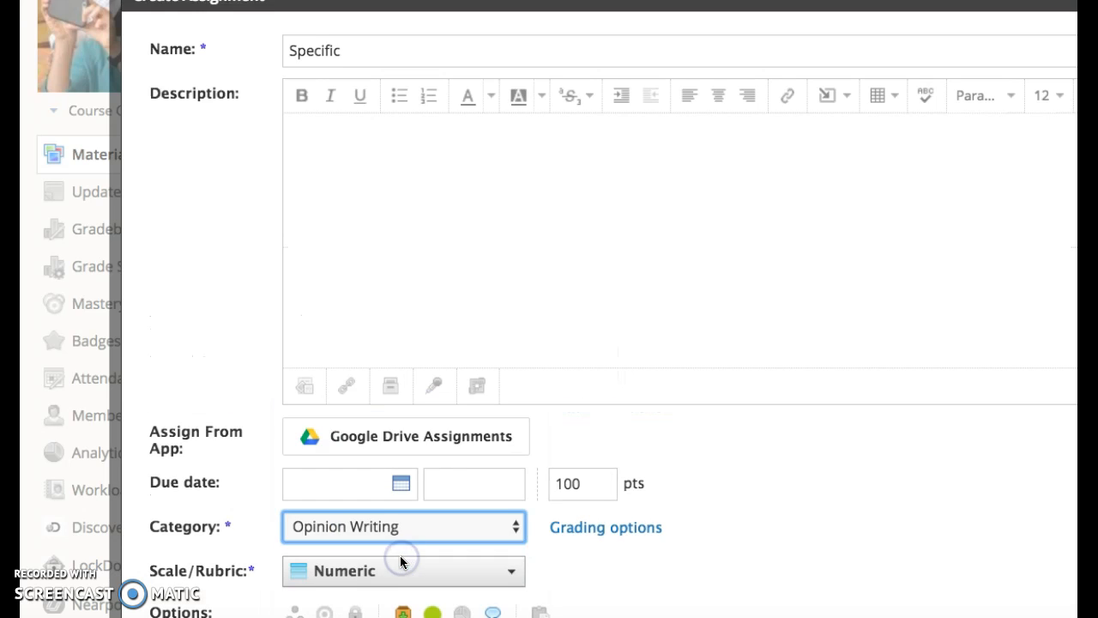
# - Choose to create a new rubric as the assignment's scale/rubric
pyautogui.scroll(-3, 400, 558)
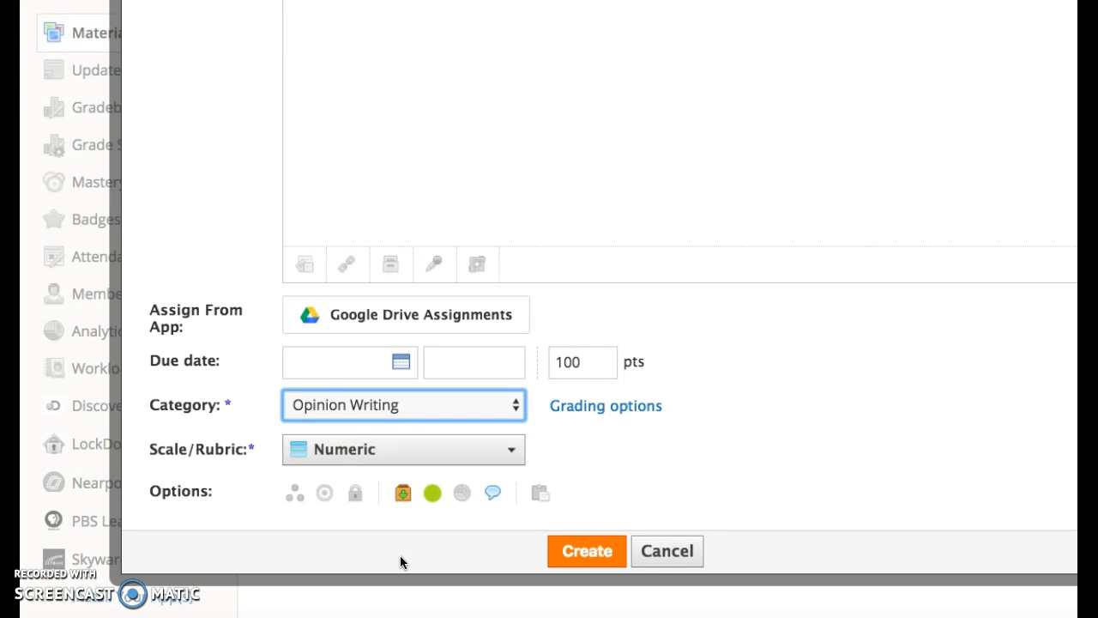
pyautogui.click(325, 494)
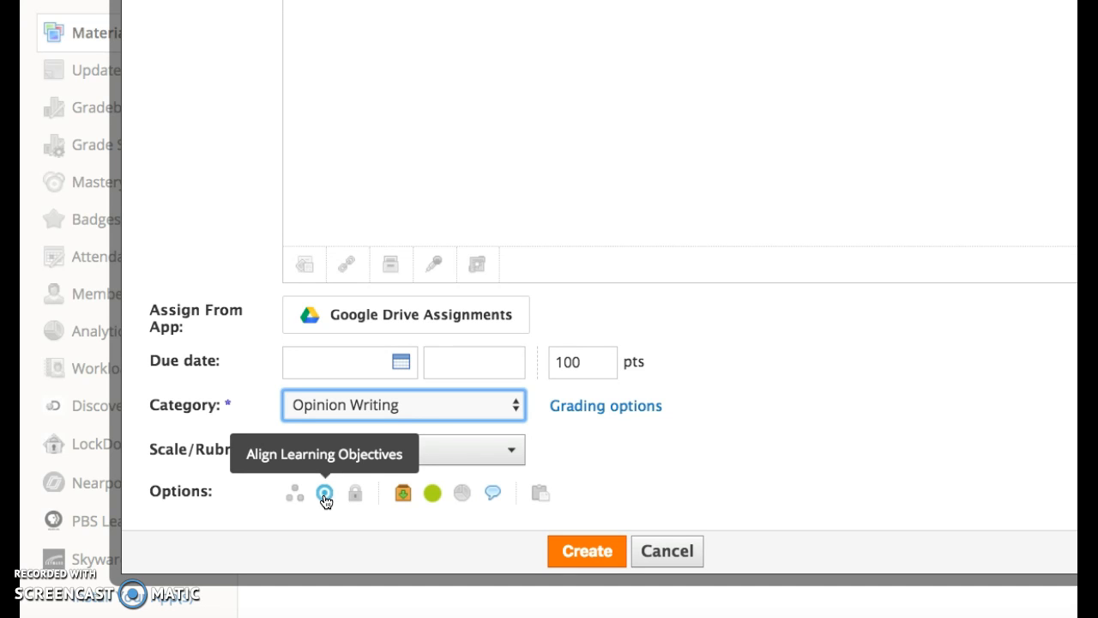
pyautogui.click(476, 457)
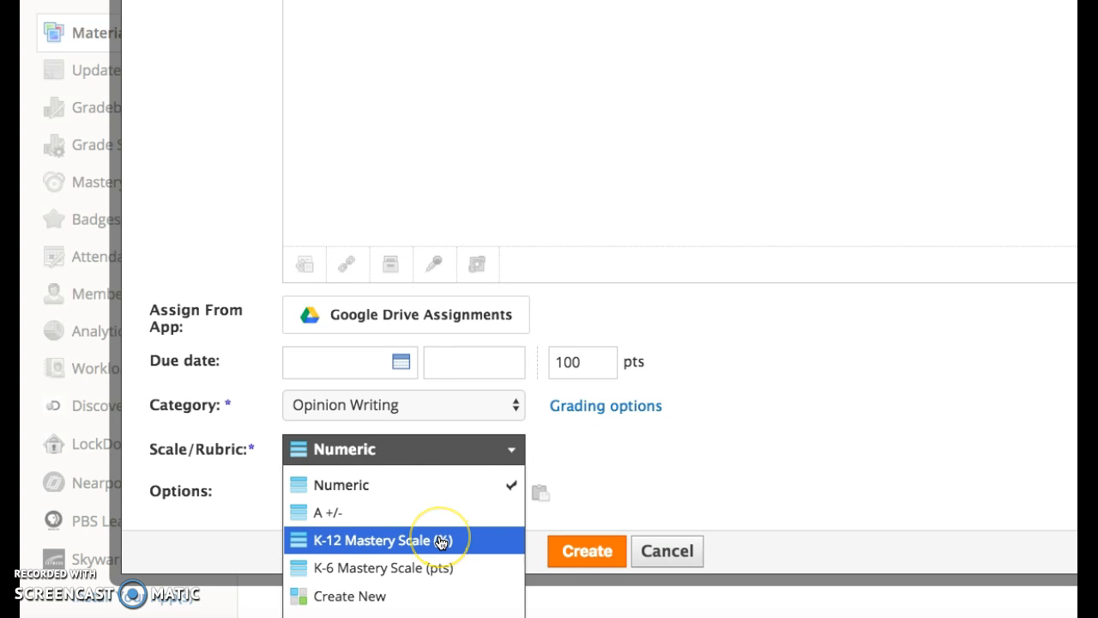
pyautogui.click(607, 508)
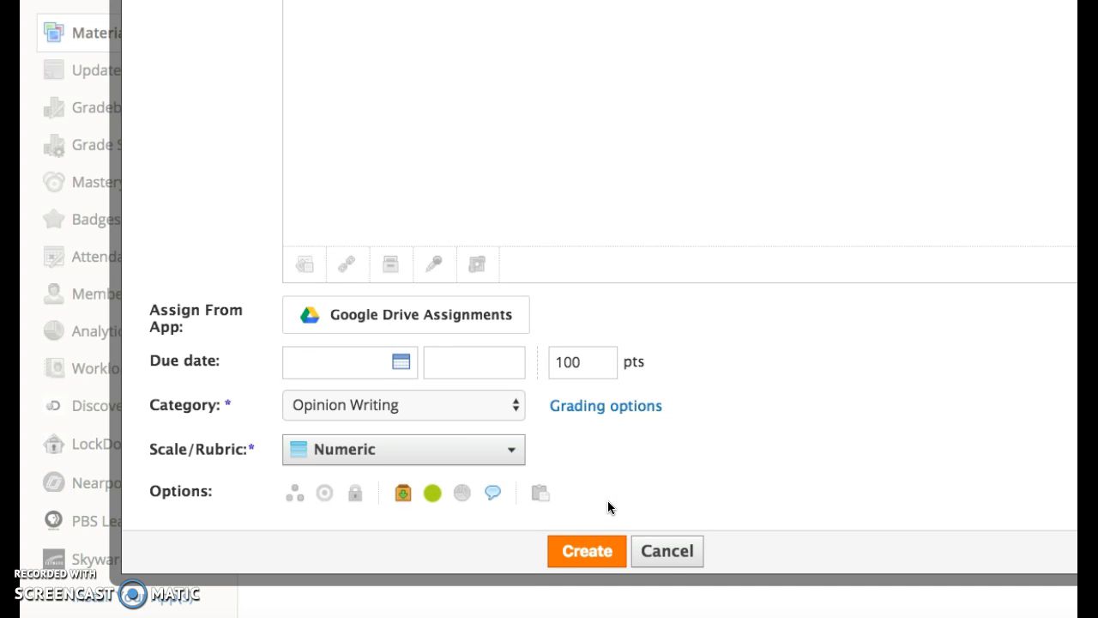
pyautogui.scroll(-2, 607, 508)
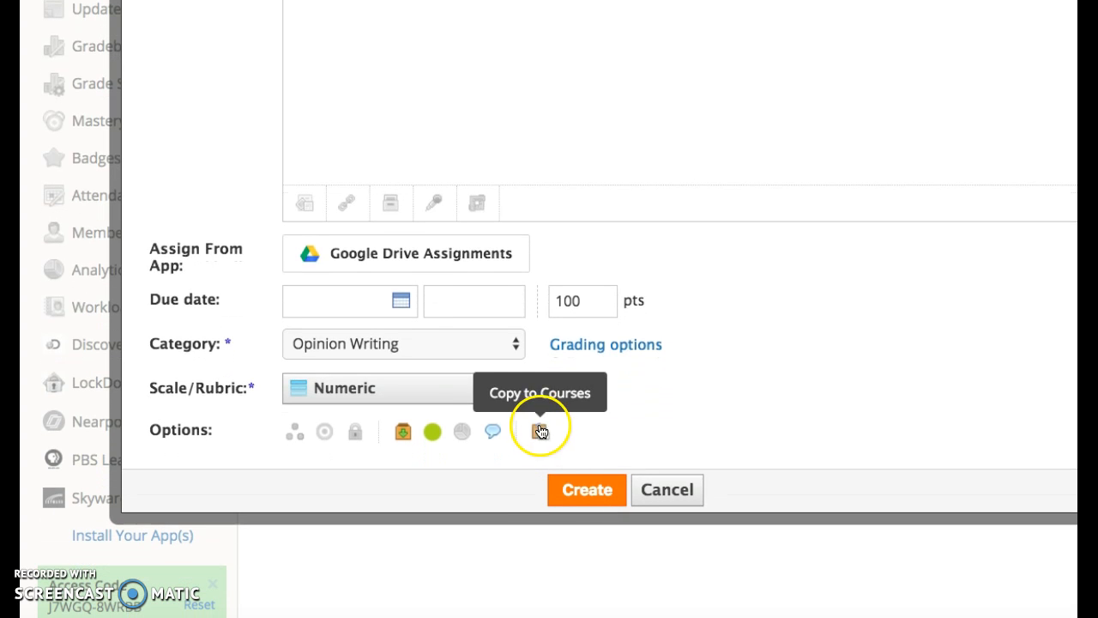
pyautogui.click(499, 396)
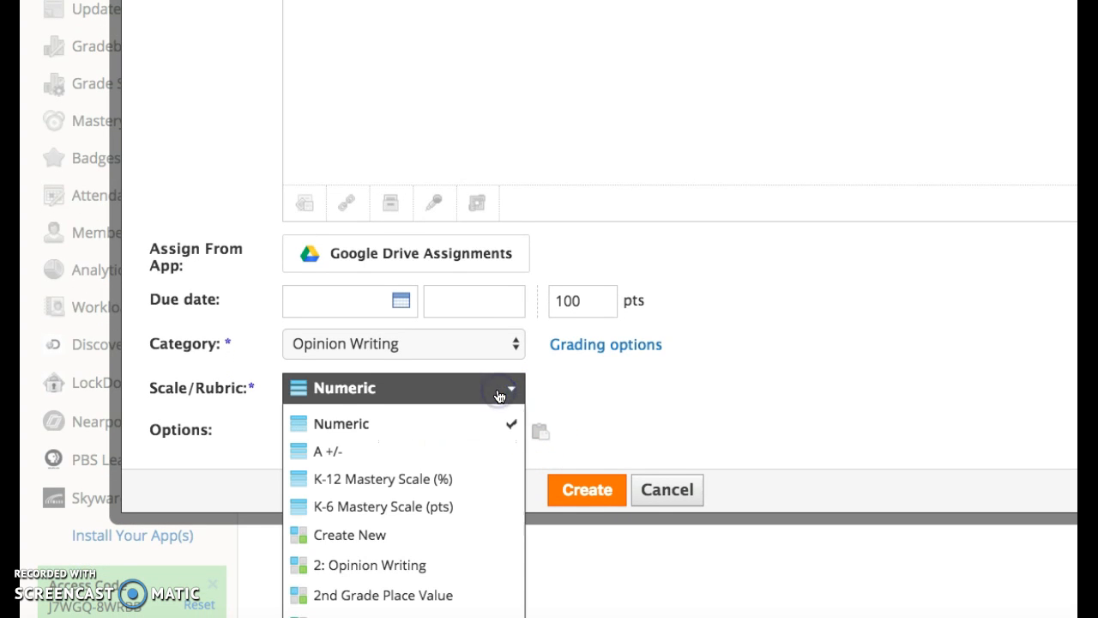
pyautogui.scroll(-4, 499, 396)
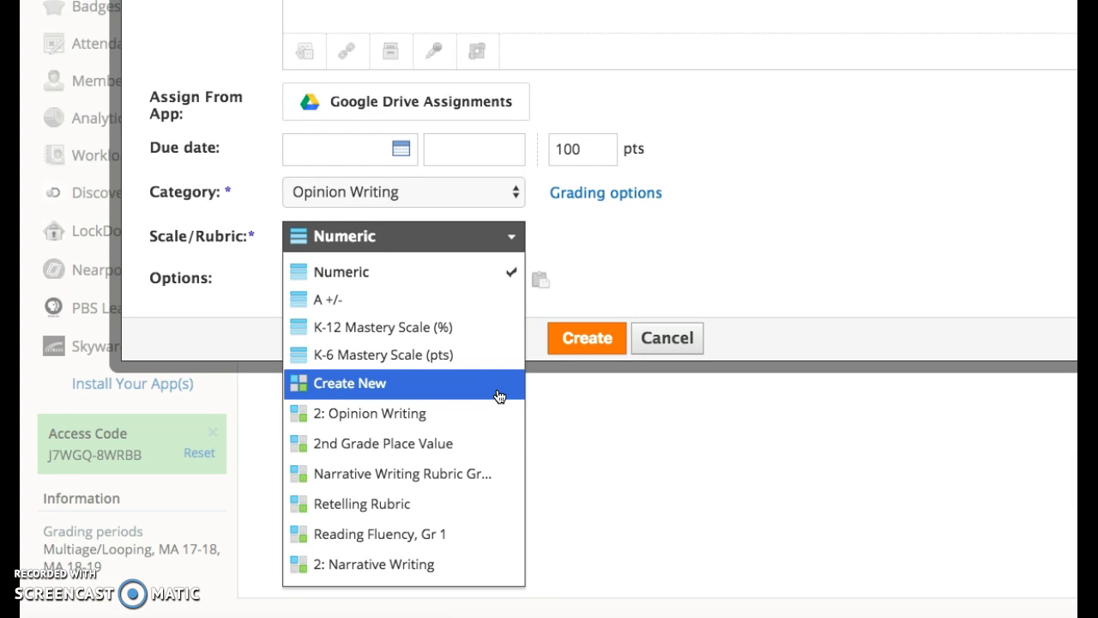
pyautogui.click(367, 386)
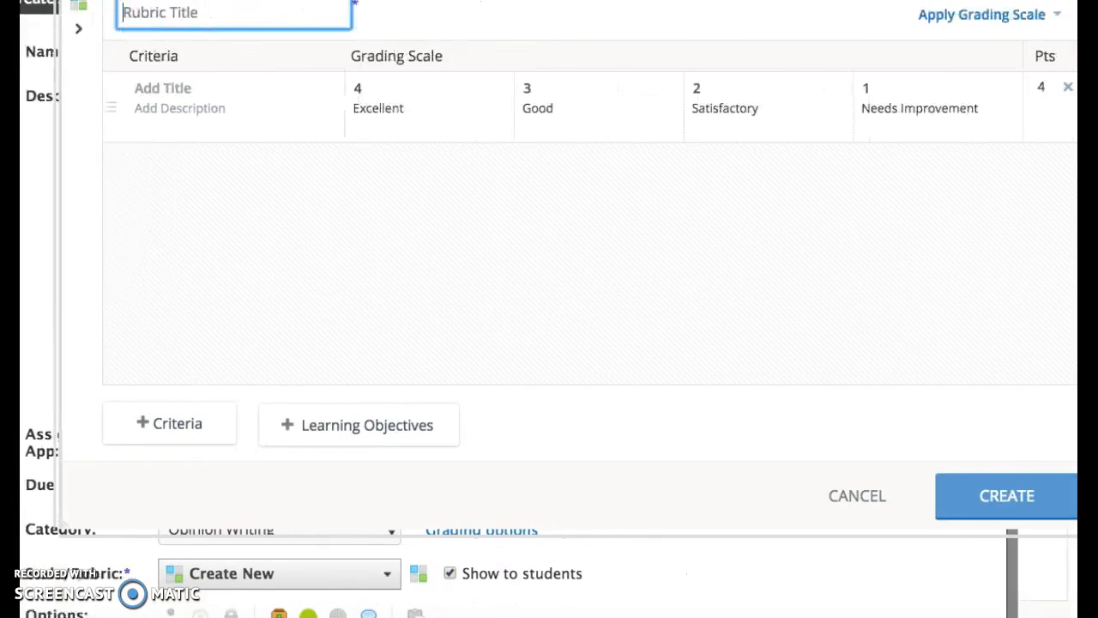
# - Replace the rubric's grading scale with K-6 Mastery Scale (pts) and title the rubric Title Rubric
pyautogui.click(1048, 19)
pyautogui.click(1046, 20)
pyautogui.click(1044, 20)
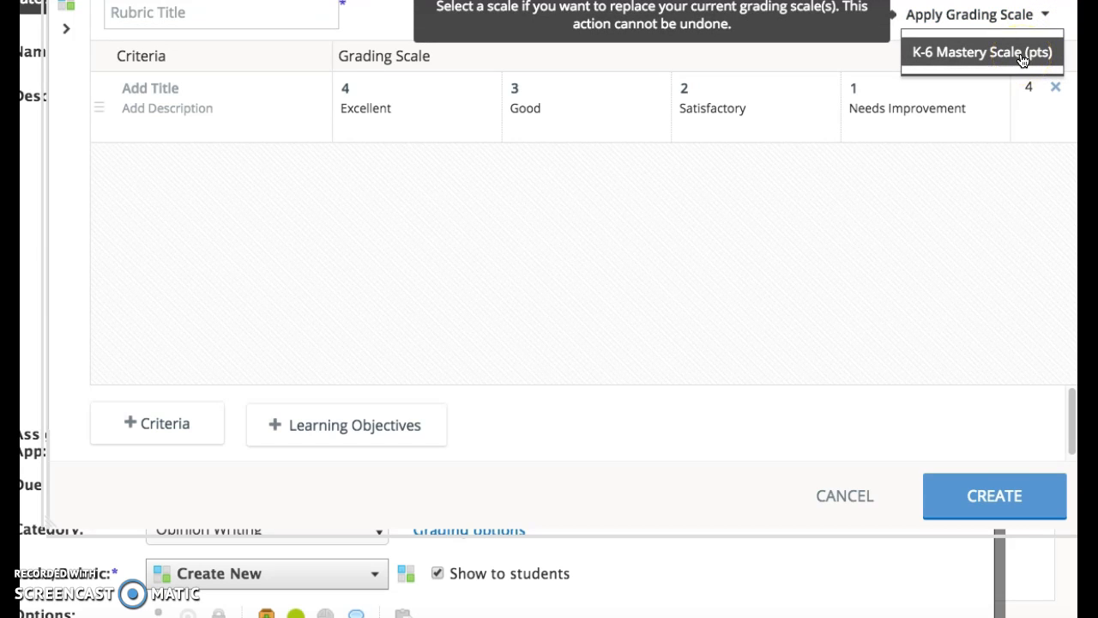
pyautogui.click(1022, 53)
pyautogui.click(476, 243)
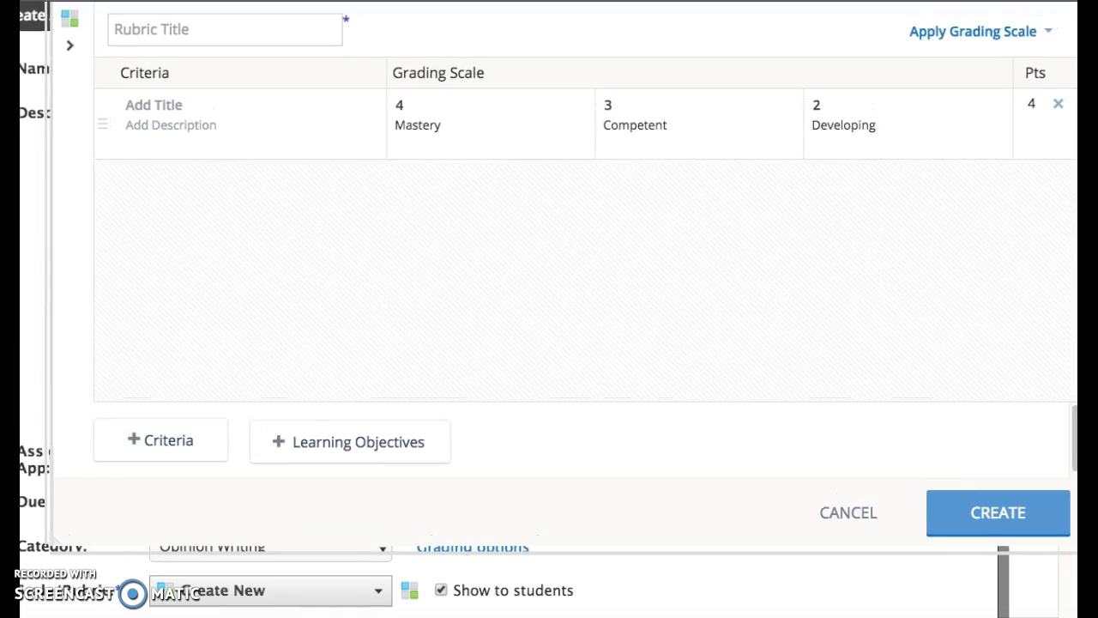
pyautogui.click(189, 34)
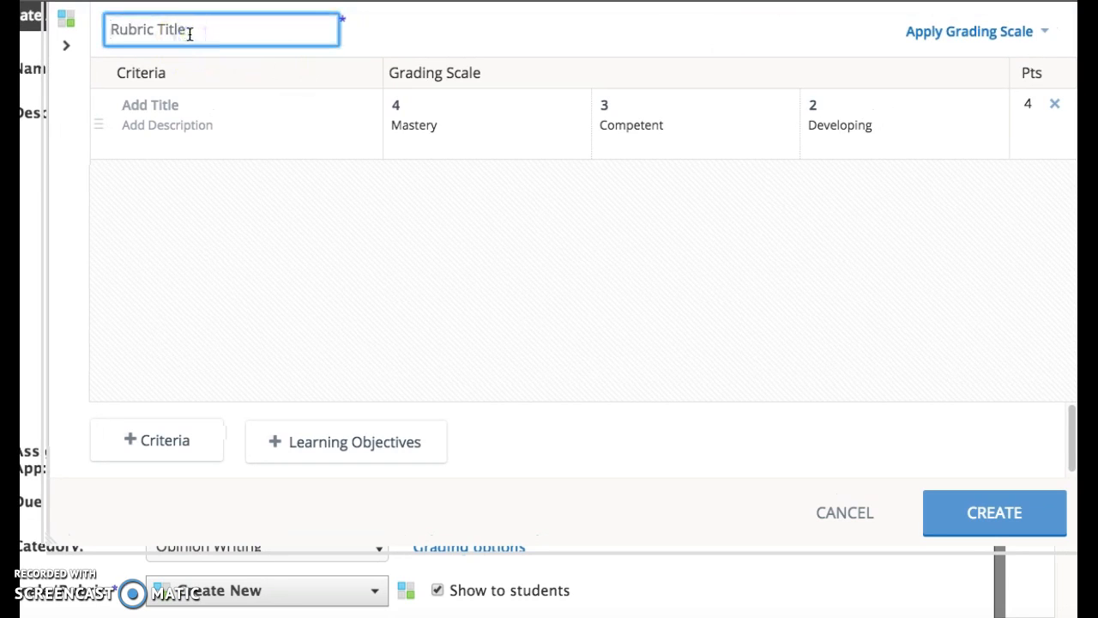
pyautogui.write('Title Rubric')
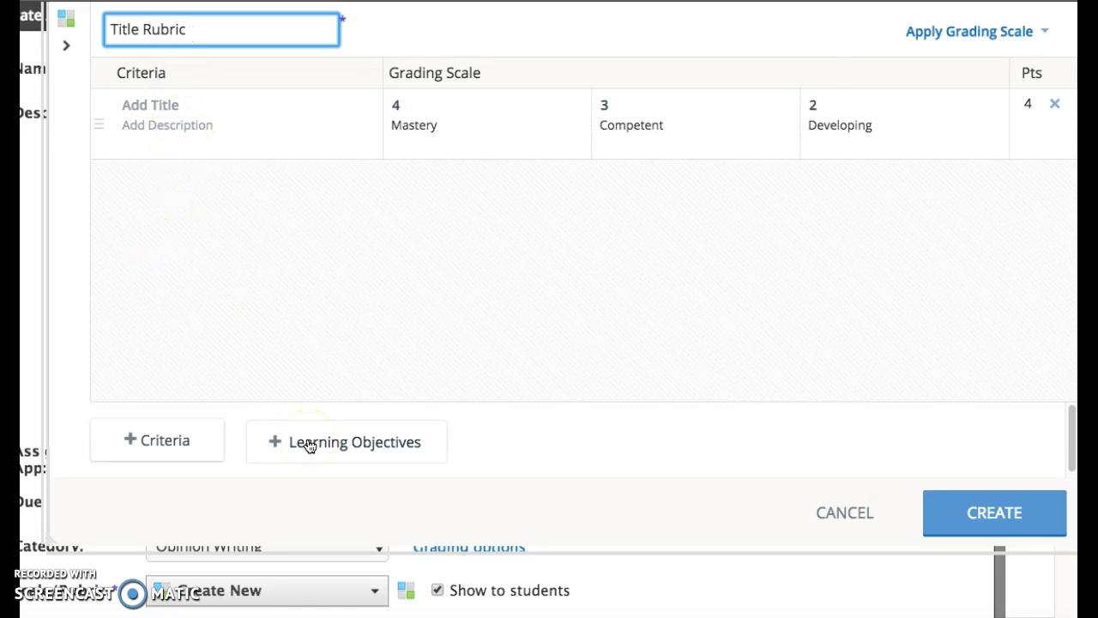
# - Browse the custom learning objectives for the rubric to the school's CYSD ELA standards, Grade 2: Opinion/Argumentative Writing
pyautogui.click(309, 444)
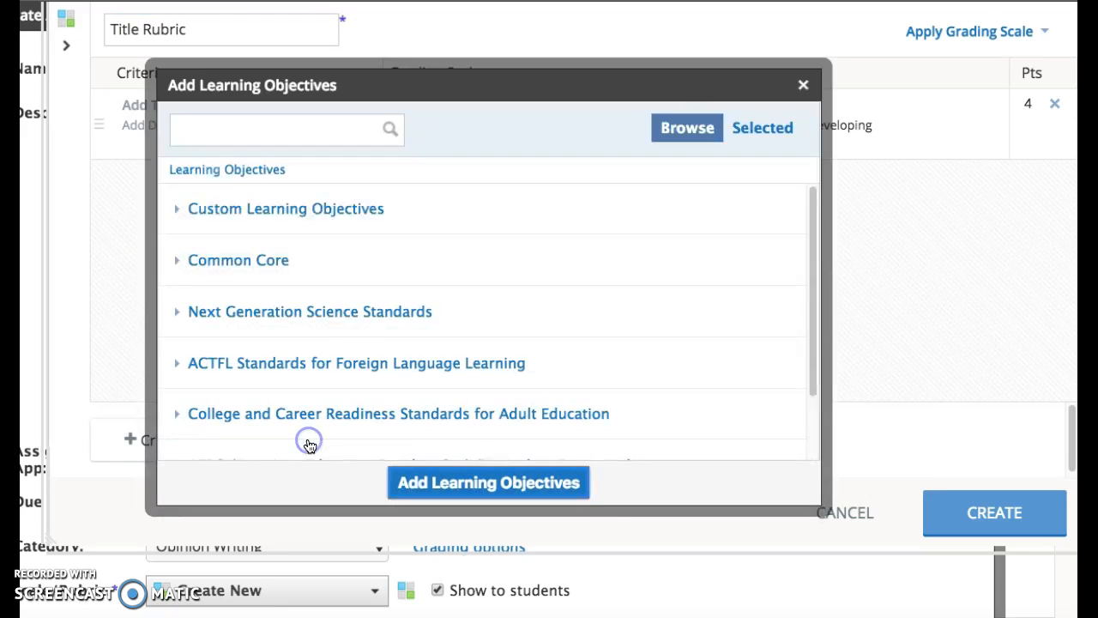
pyautogui.click(307, 210)
pyautogui.click(227, 318)
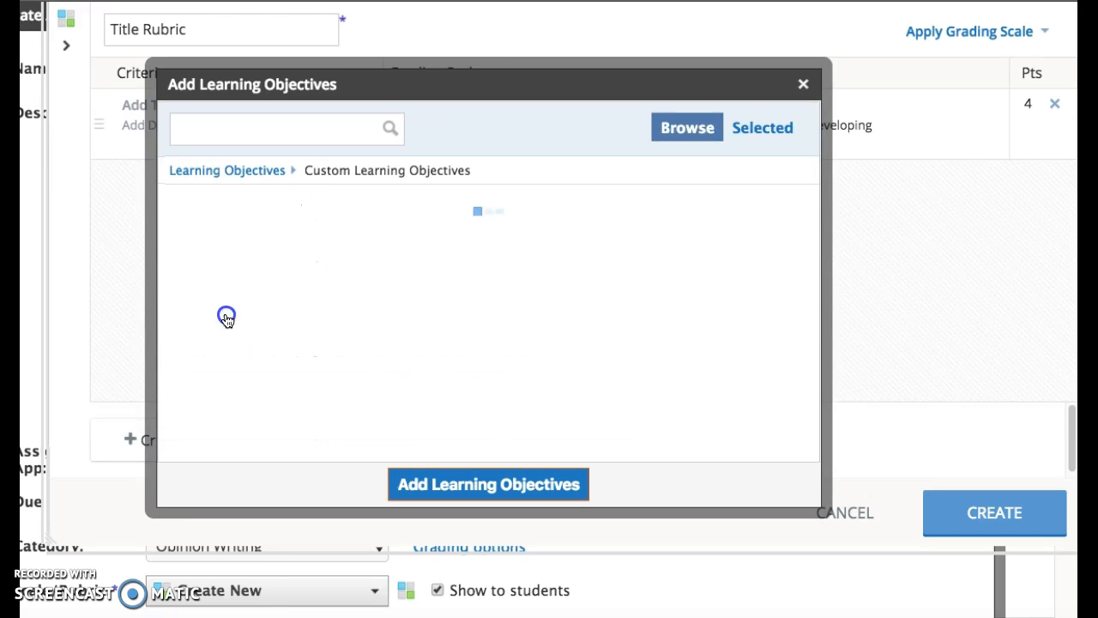
pyautogui.click(249, 211)
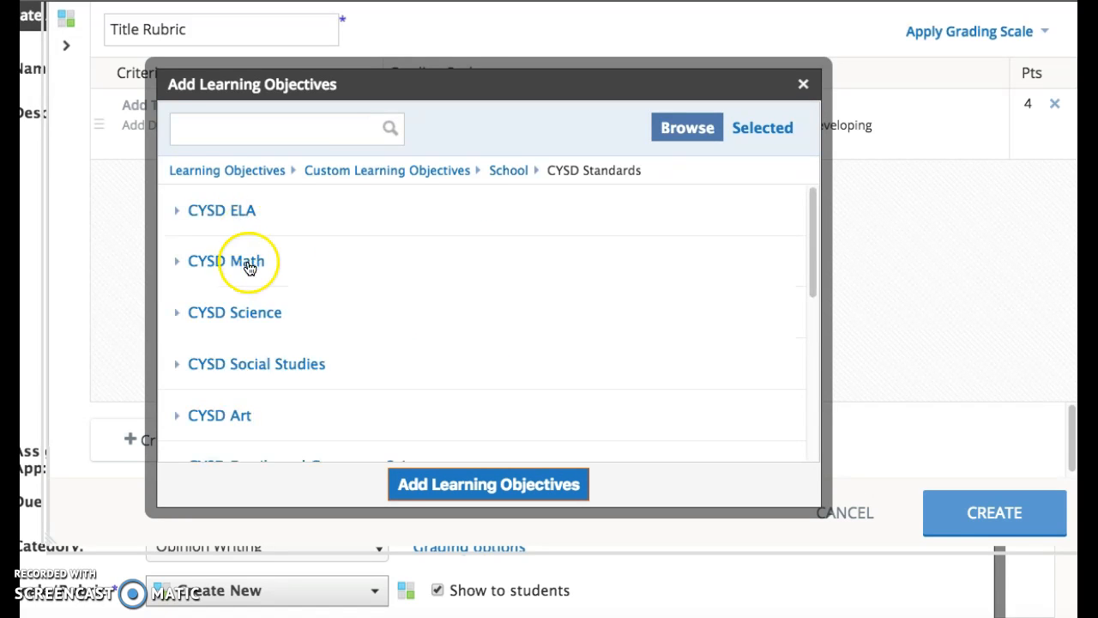
pyautogui.click(246, 204)
pyautogui.click(228, 318)
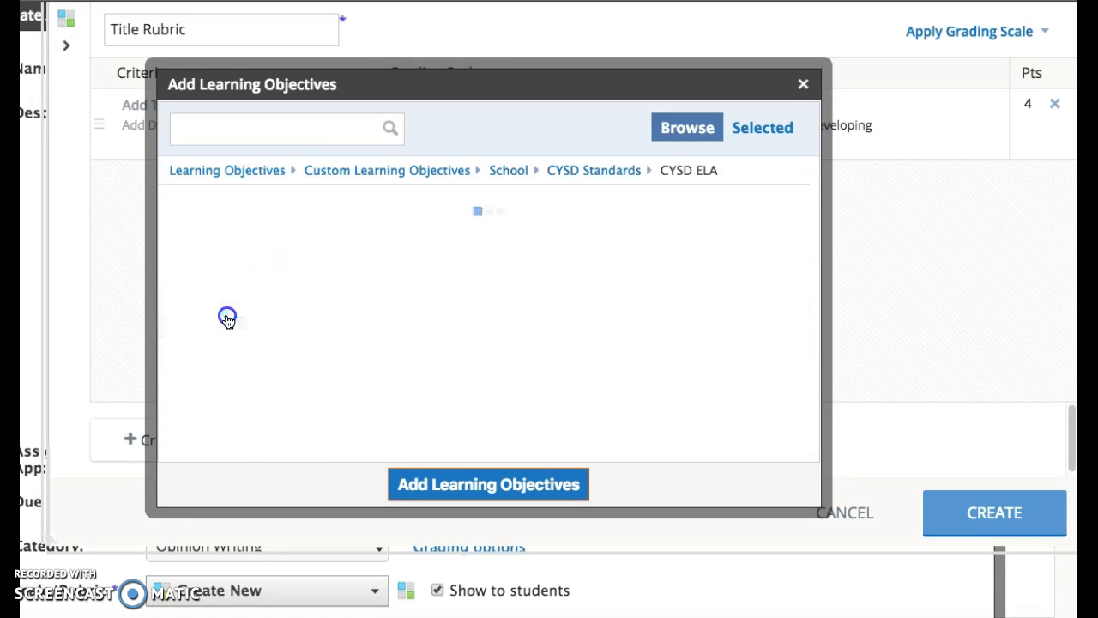
pyautogui.scroll(-3, 228, 320)
pyautogui.scroll(-8, 228, 320)
pyautogui.click(228, 343)
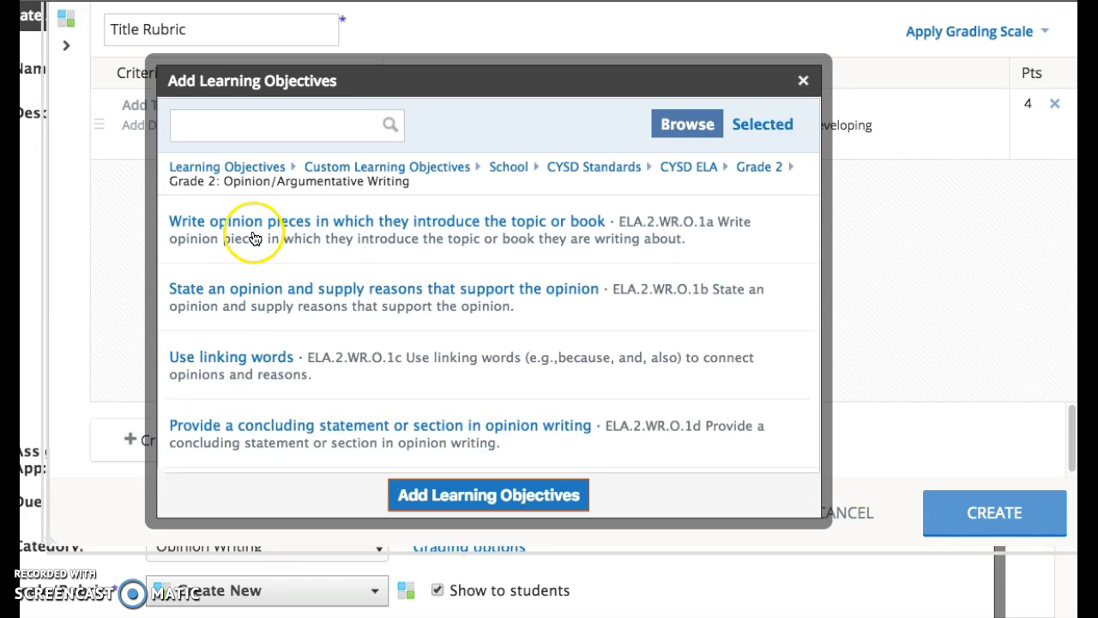
# - Add learning objectives ELA.2.WR.O.1a (introduce the topic or book) and ELA.2.WR.O.1b (state and support an opinion) to the rubric
pyautogui.click(254, 238)
pyautogui.click(246, 290)
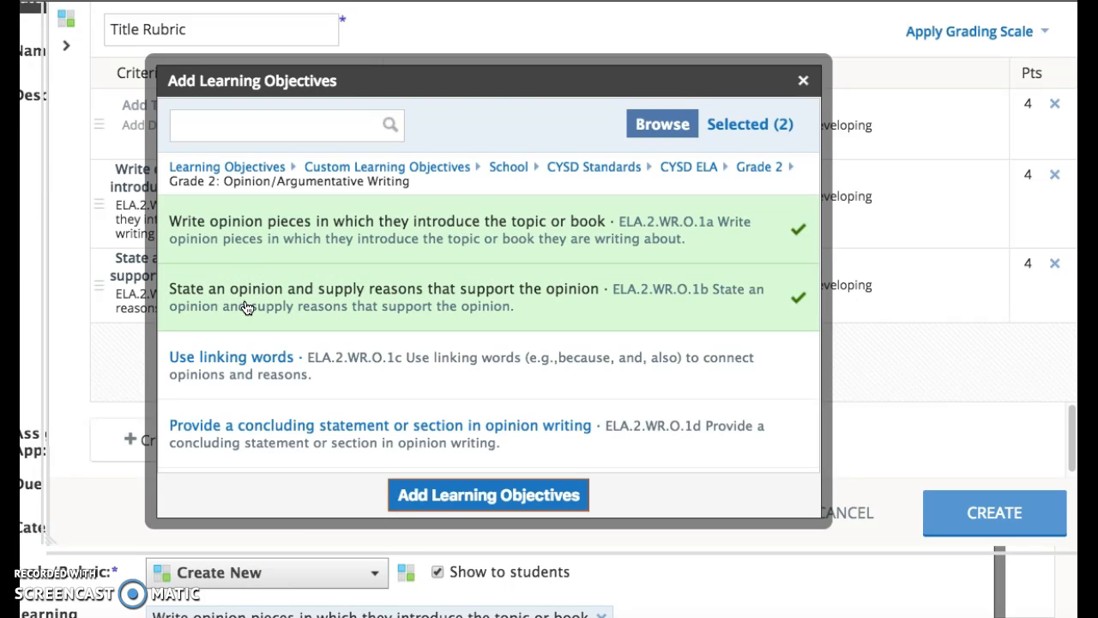
pyautogui.click(436, 496)
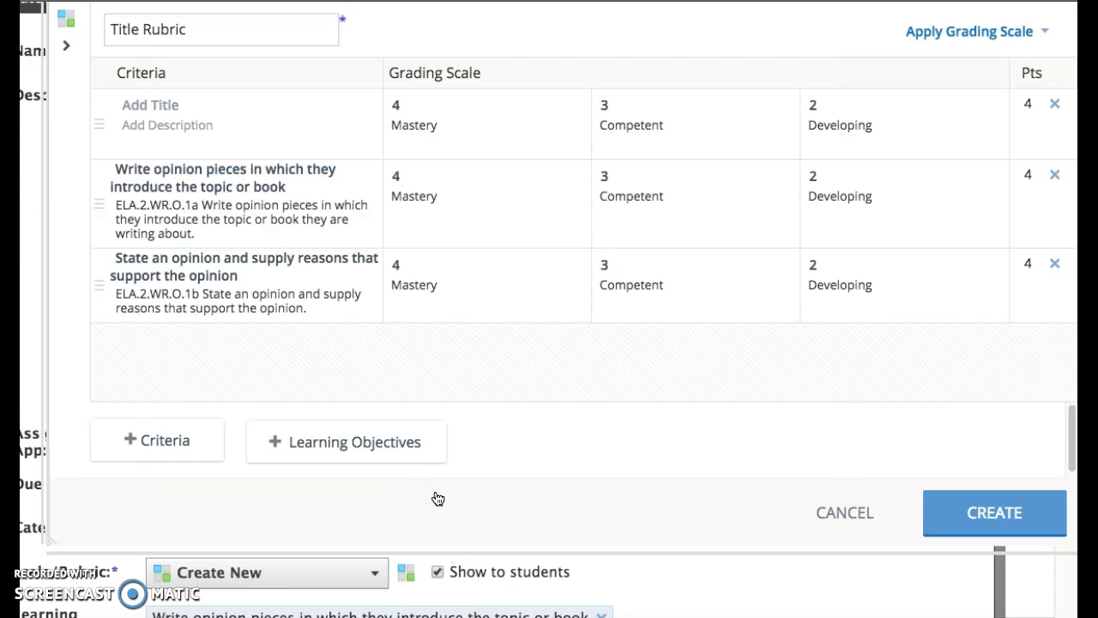
# - Remove the blank untitled criterion from the rubric and create the rubric
pyautogui.click(175, 129)
pyautogui.click(1056, 103)
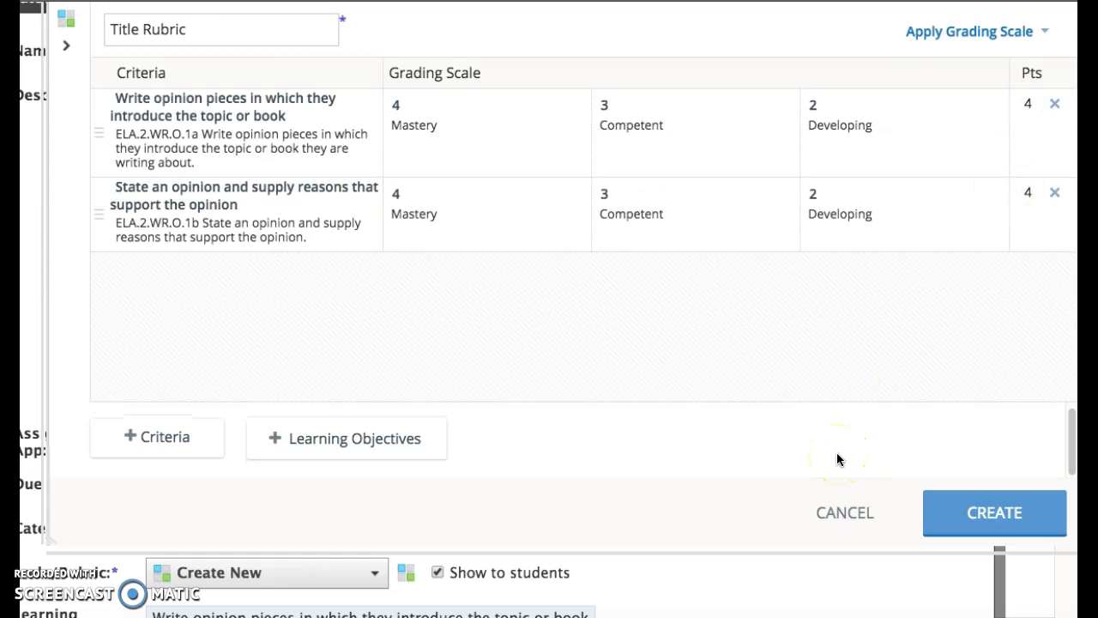
pyautogui.click(957, 508)
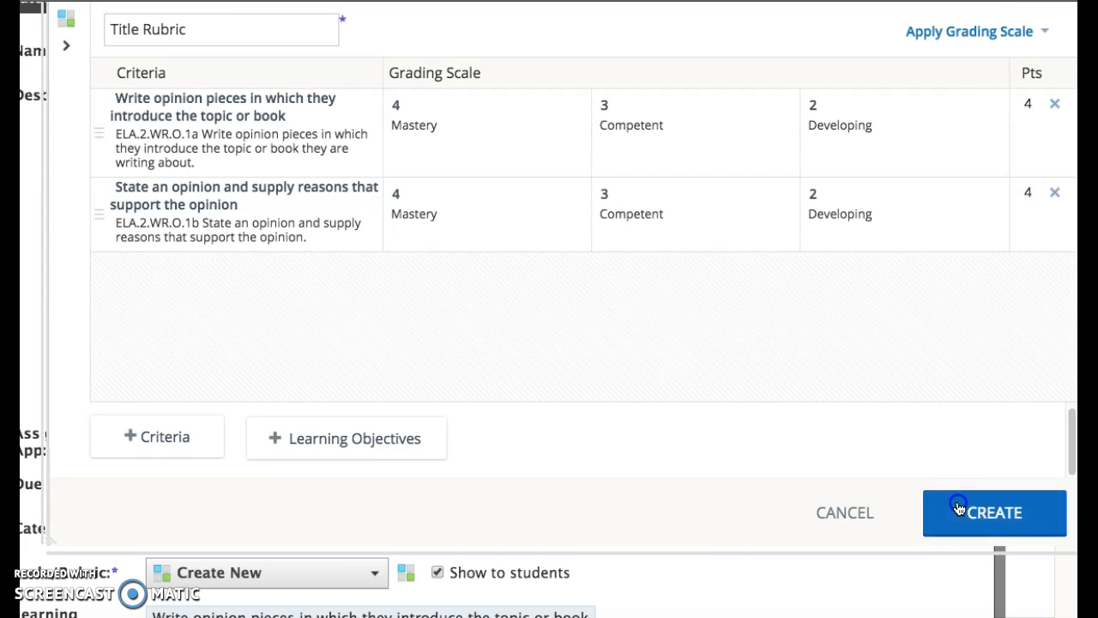
# - Turn off comments and submissions for the assignment, and cancel its creation
pyautogui.scroll(-3, 781, 494)
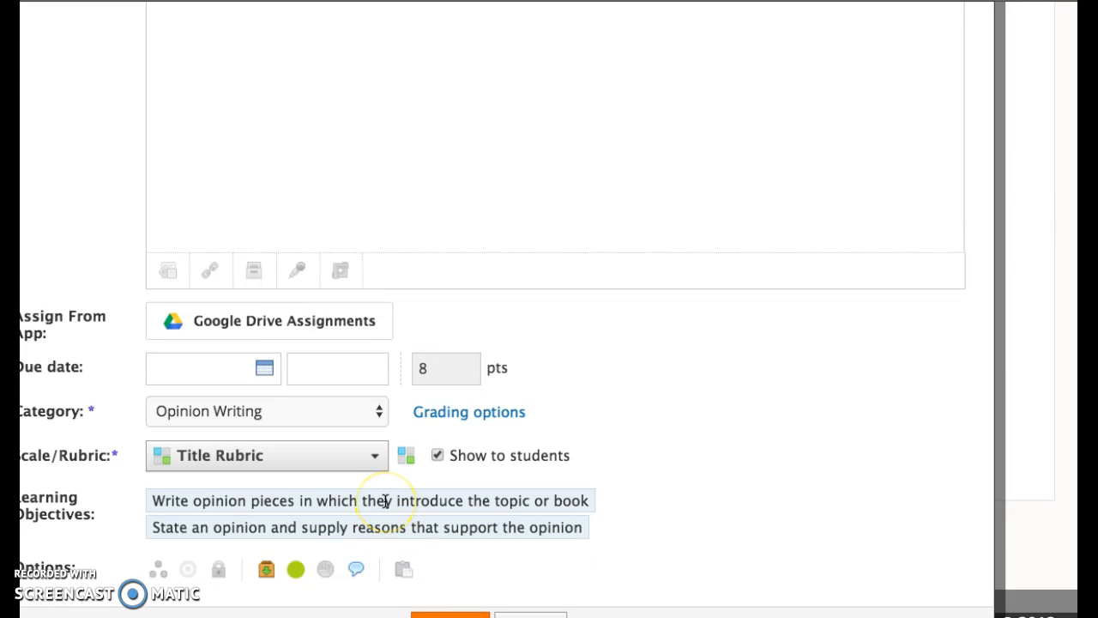
pyautogui.click(357, 570)
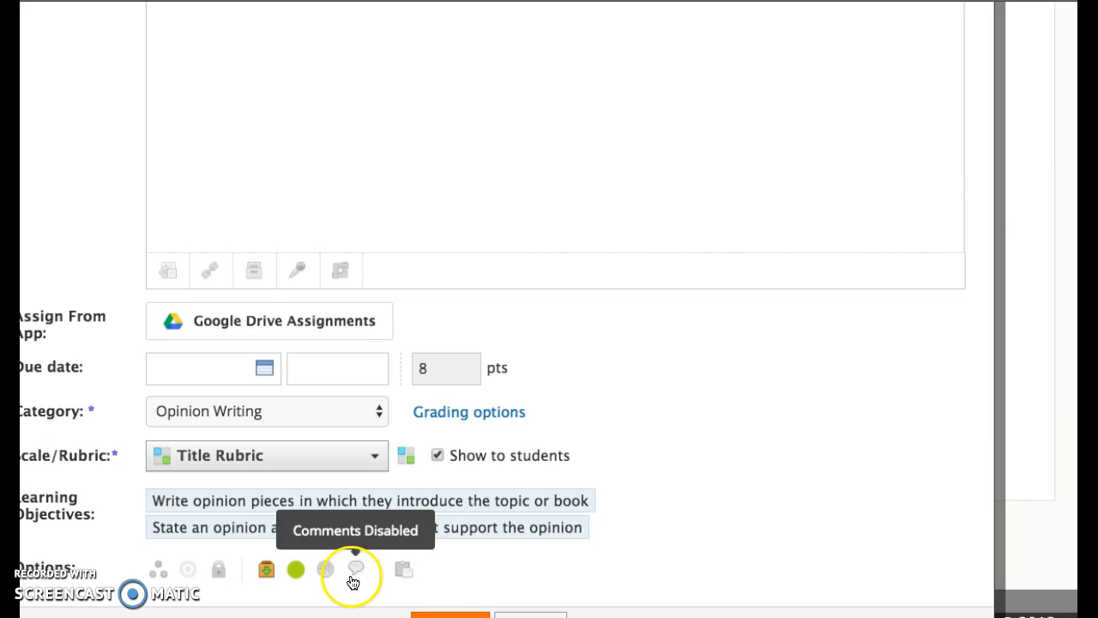
pyautogui.click(357, 570)
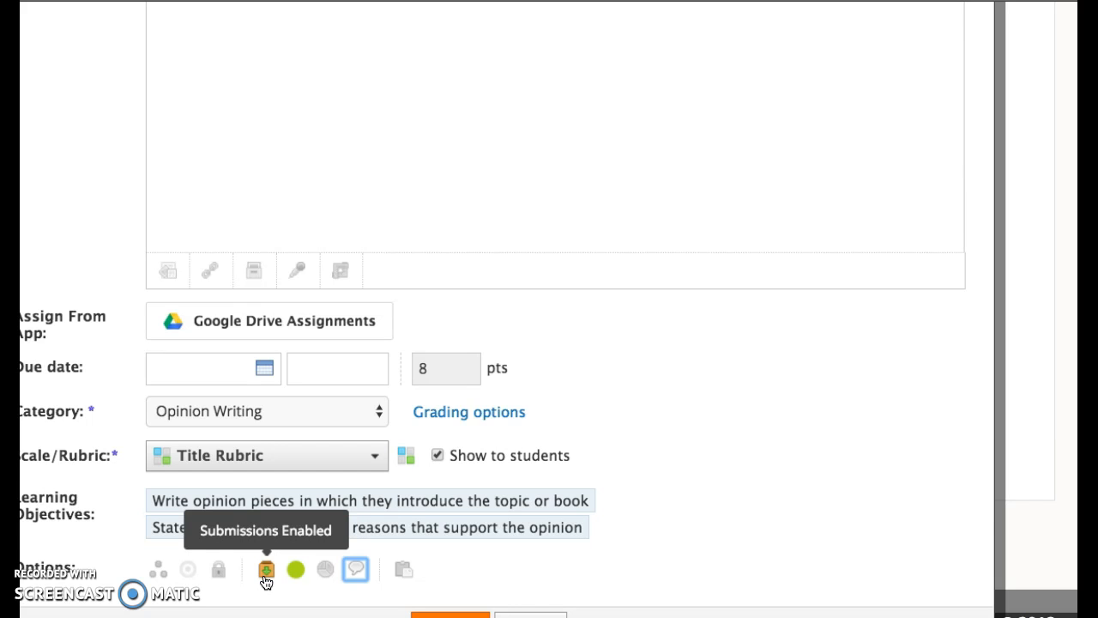
pyautogui.click(266, 571)
pyautogui.scroll(3, 265, 573)
pyautogui.scroll(-3, 265, 573)
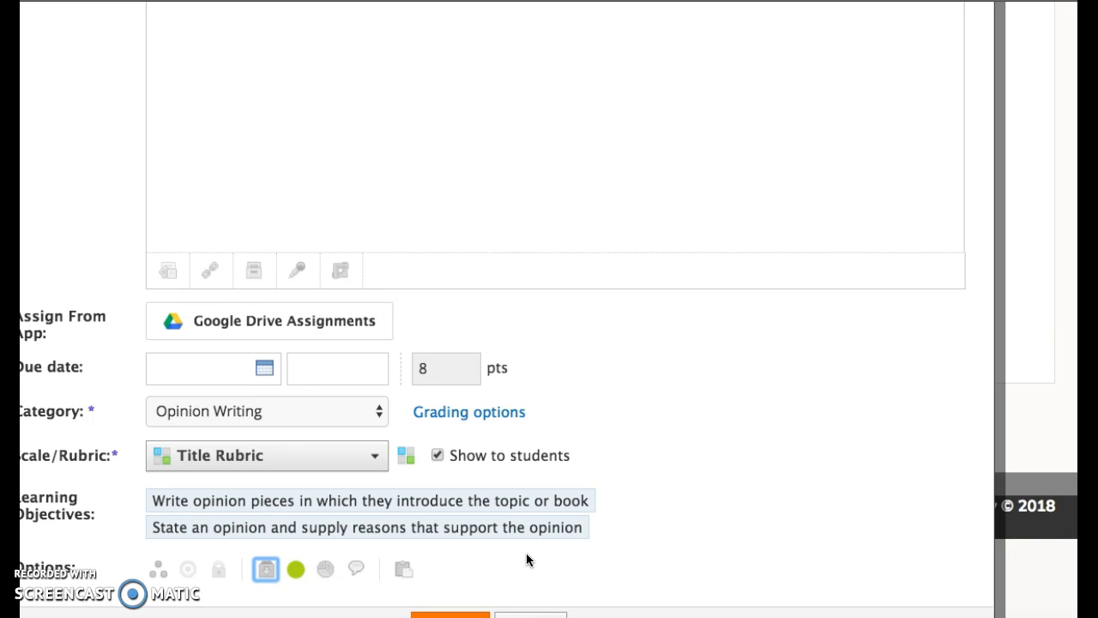
pyautogui.click(523, 610)
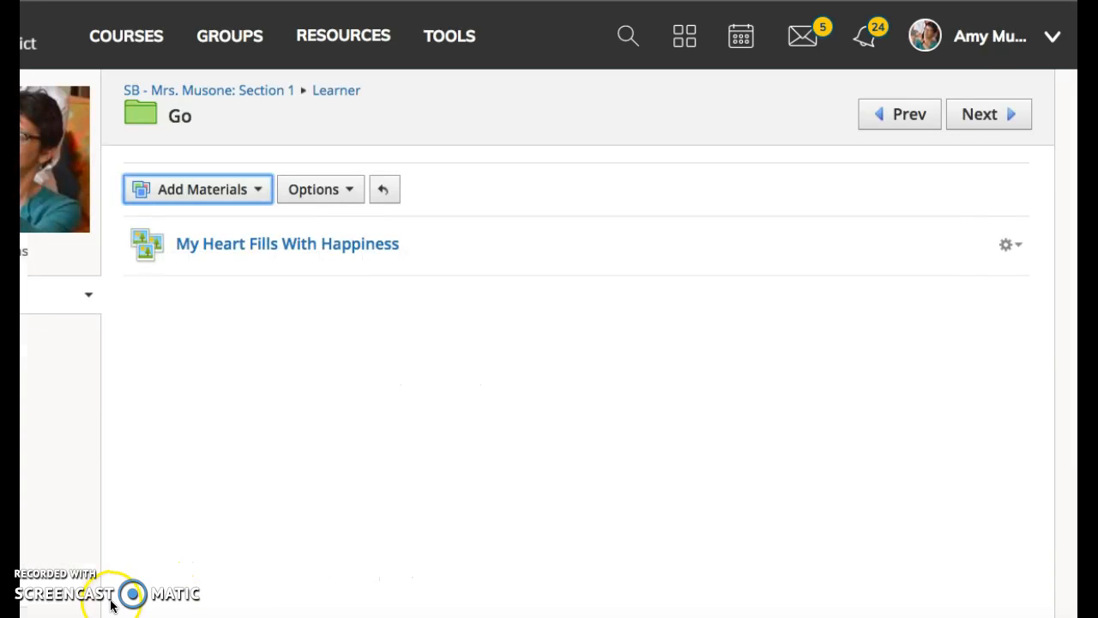